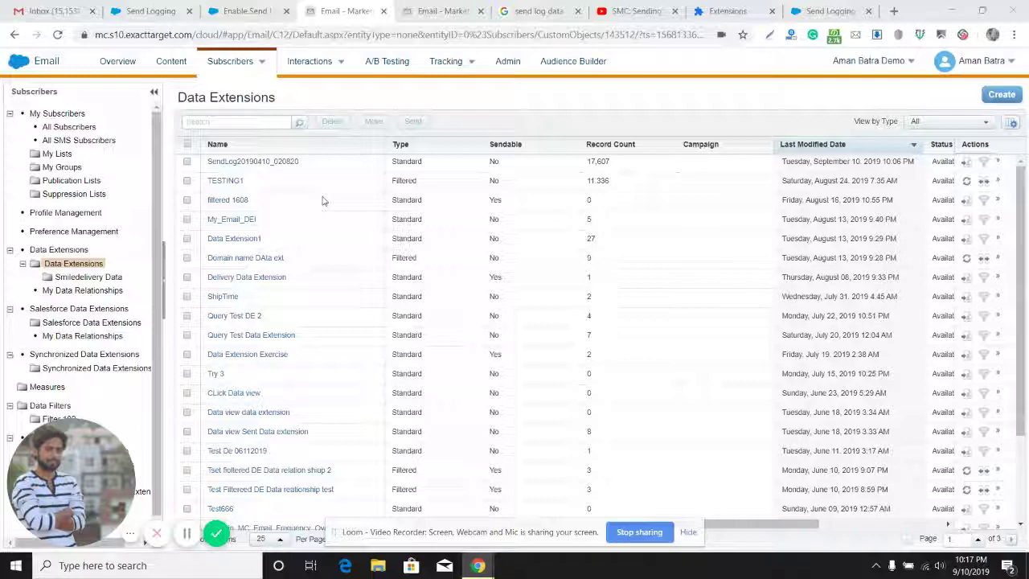
Open the SendLog20190410_020820 data extension to view its 17,607-record properties and fields.
click(294, 163)
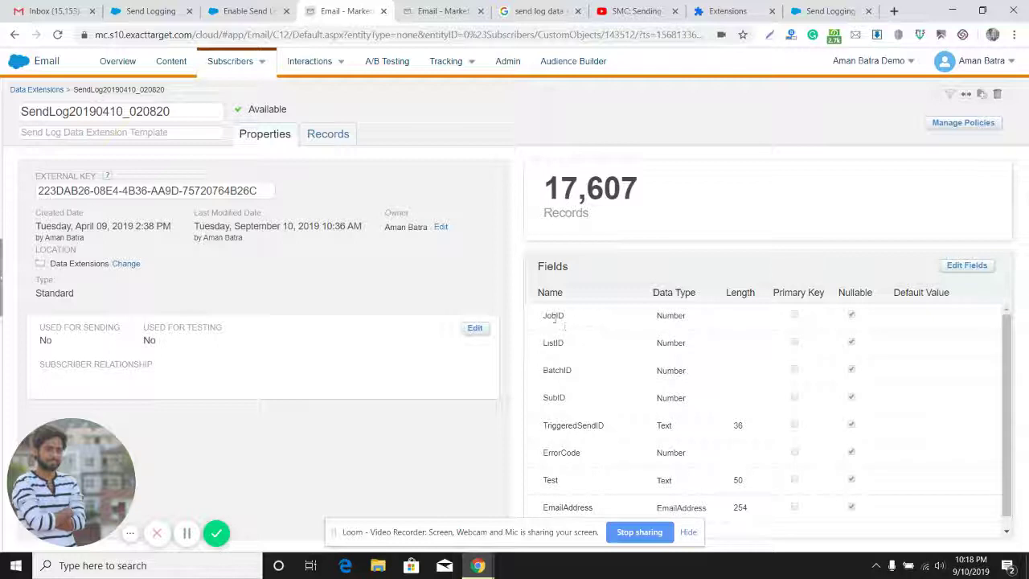
Point out the JobID, ListID, BatchID, SubID, TriggeredSendID and ErrorCode fields, then view the stored records.
double_click(552, 316)
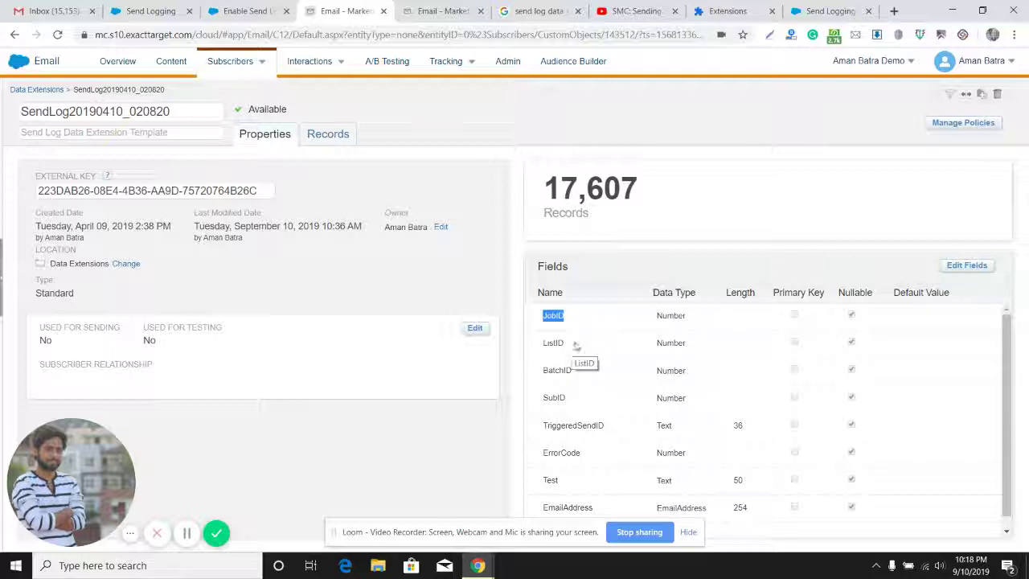
double_click(560, 344)
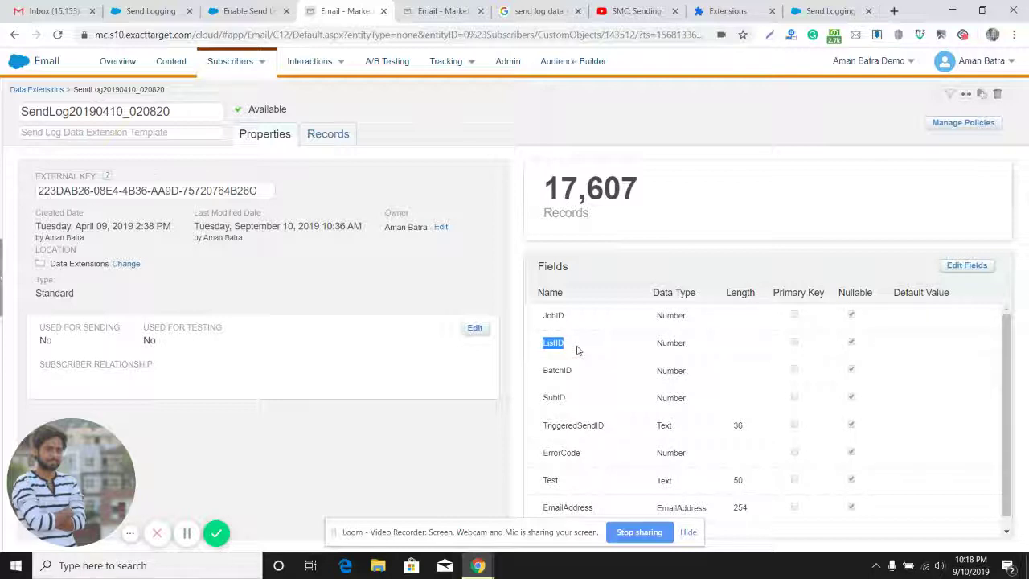
double_click(561, 370)
double_click(555, 397)
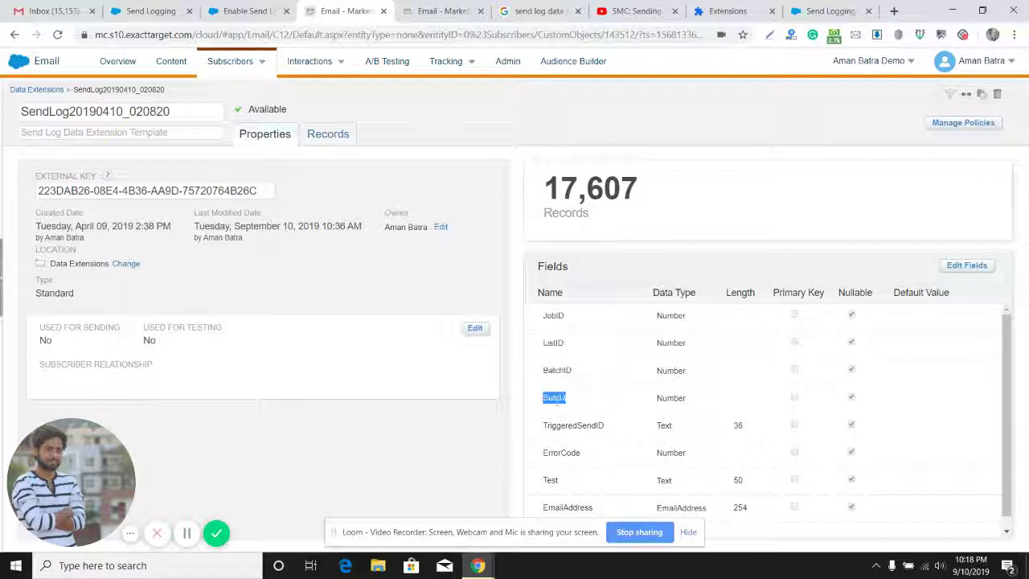
double_click(573, 426)
double_click(567, 451)
double_click(575, 425)
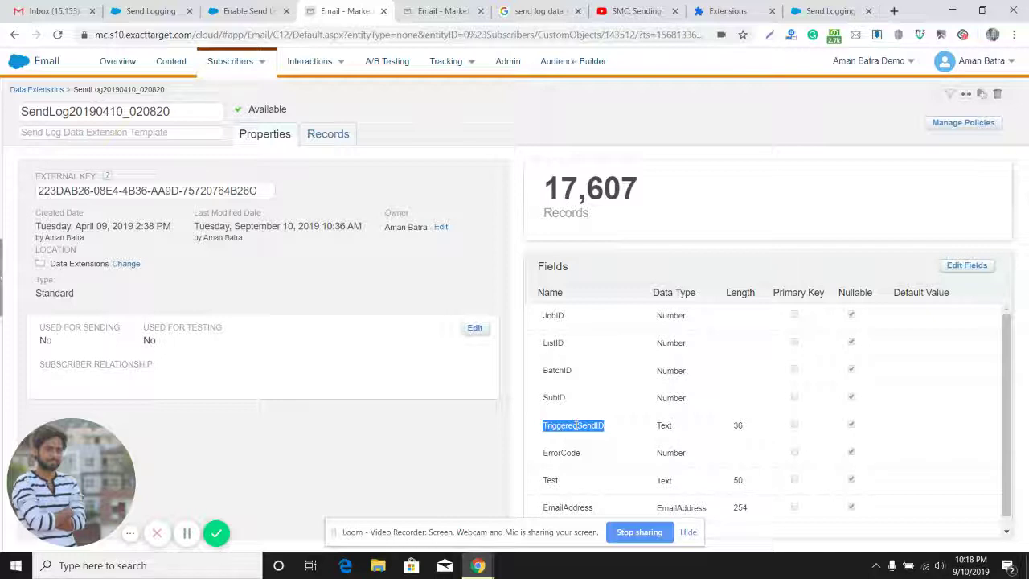
click(328, 143)
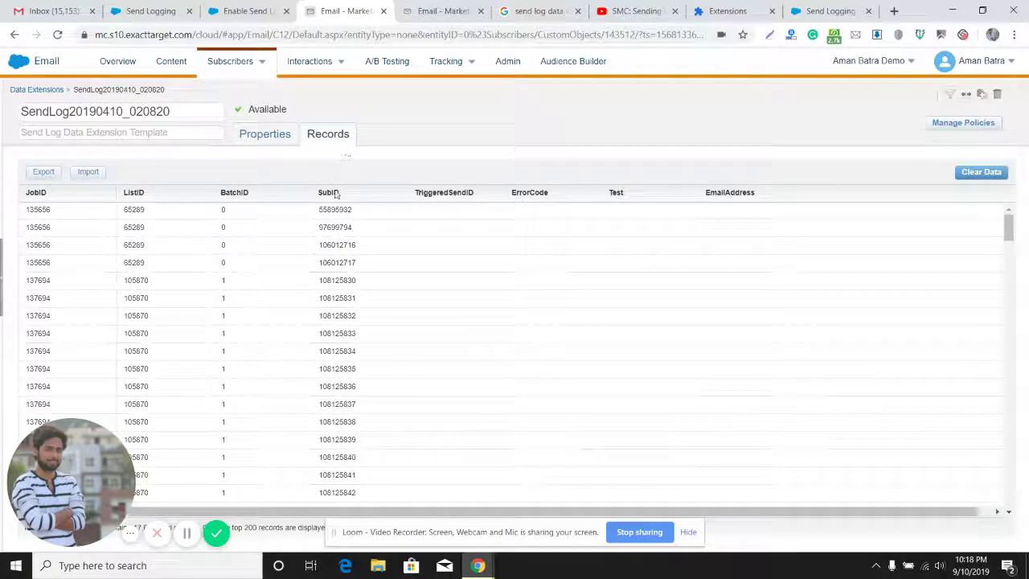
Highlight JobID 135656, ListID 65289 and SubIDs 55895932 and 97699794 in the records.
double_click(37, 210)
double_click(134, 209)
click(226, 212)
double_click(331, 210)
double_click(335, 227)
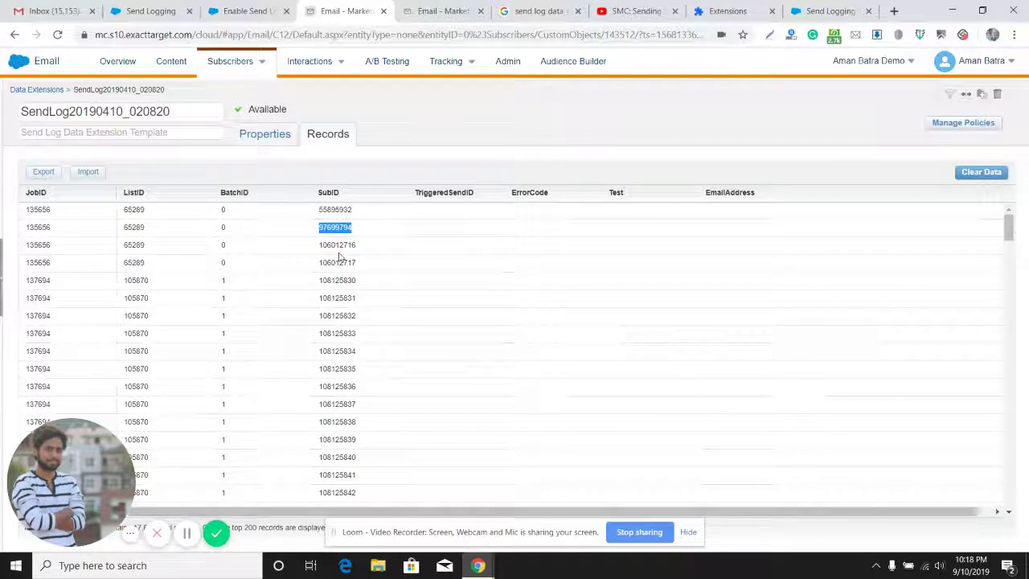
Highlight SubIDs 106012716 and 97699794, then return to the Data Extensions list.
drag(24, 252, 322, 246)
double_click(346, 244)
click(354, 244)
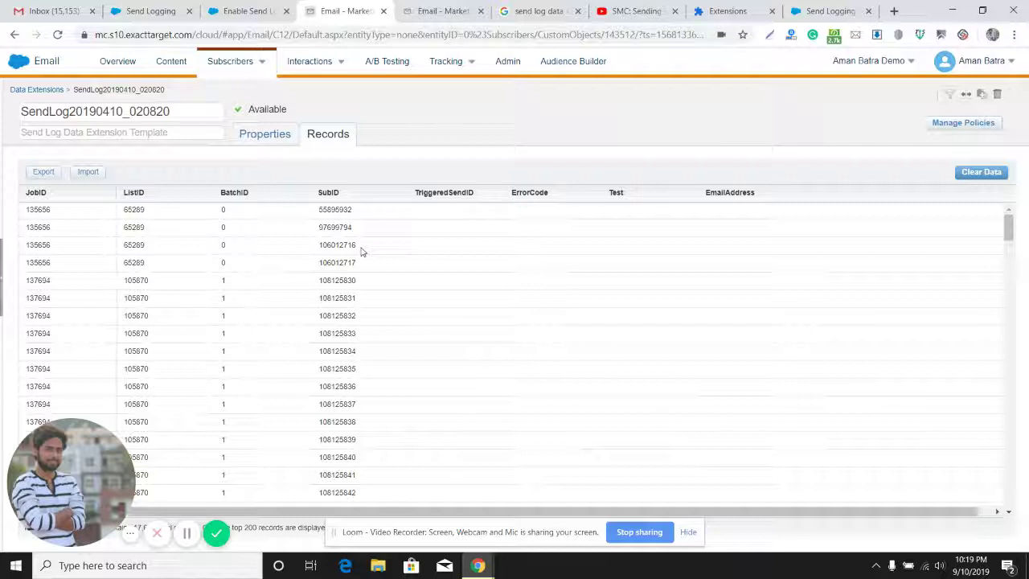
drag(361, 251, 320, 251)
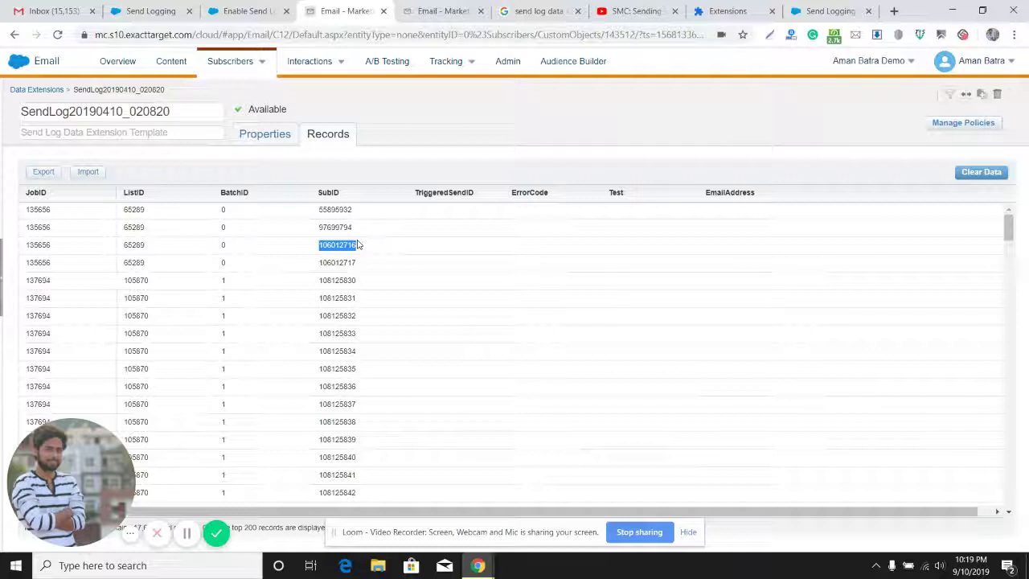
double_click(336, 229)
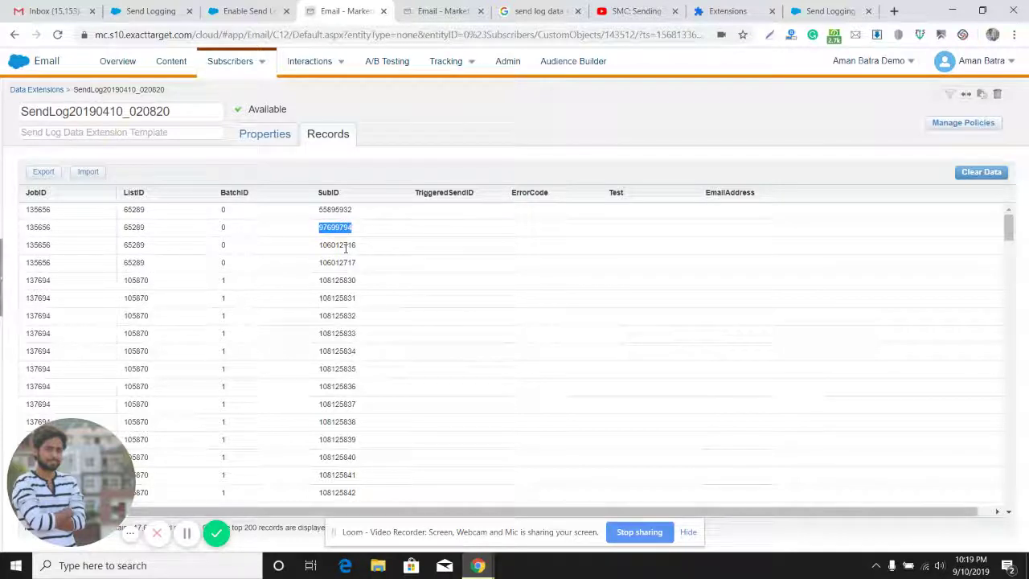
click(184, 192)
click(37, 90)
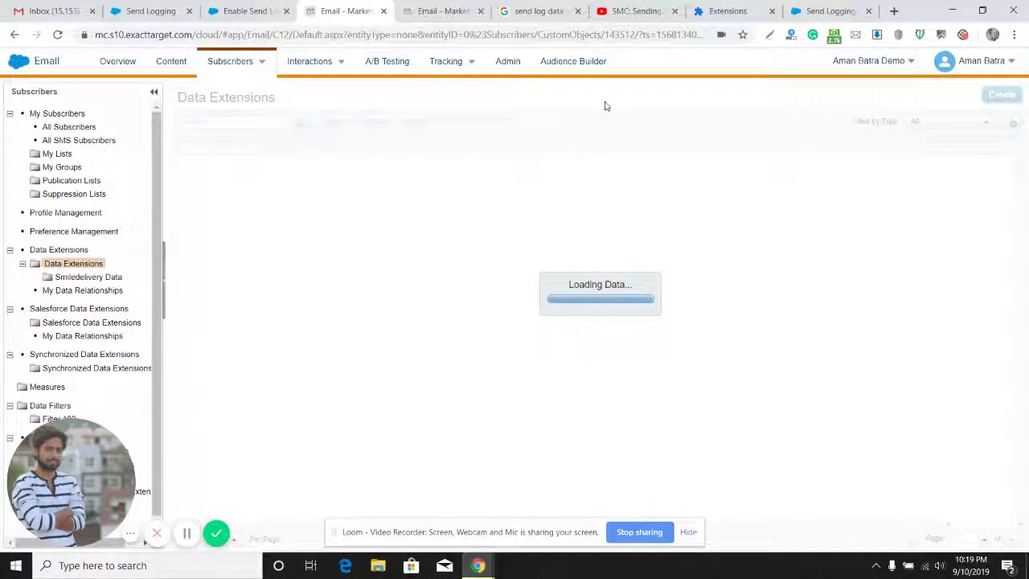
Dismiss the new data extension dialog without choosing and reload the Data Extensions list.
click(1005, 97)
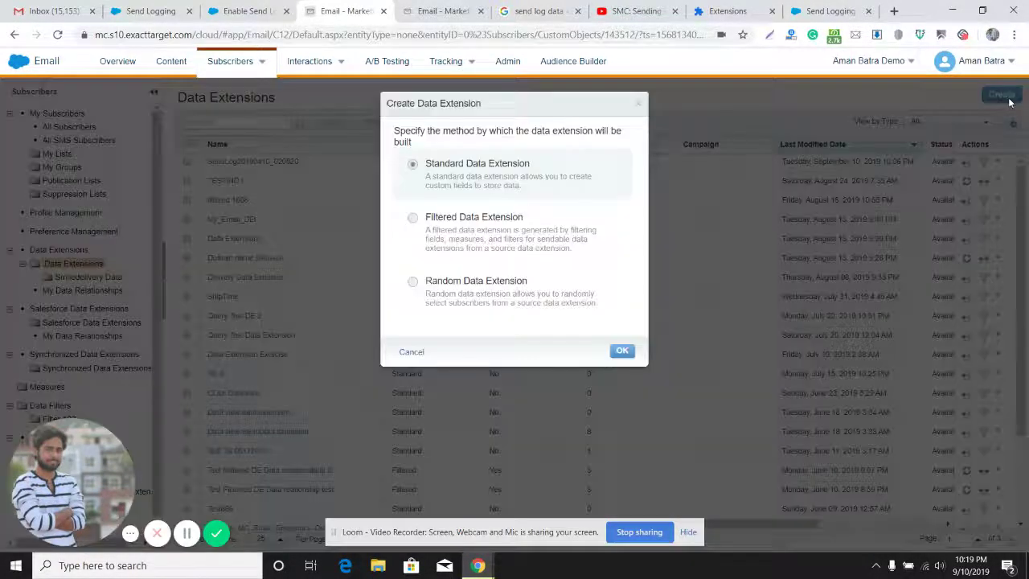
click(638, 103)
mouse_move(261, 77)
click(241, 200)
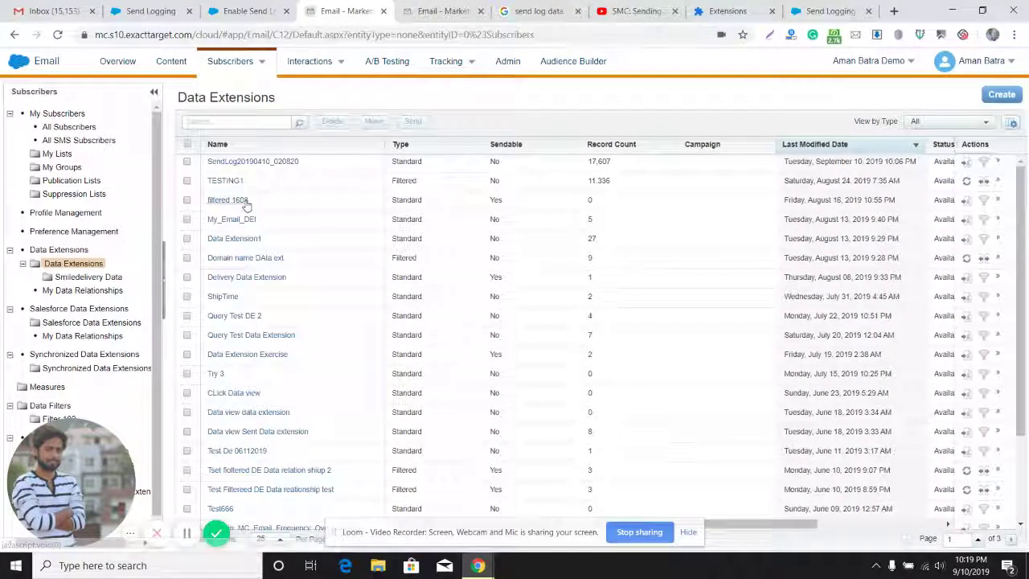
Create a standard data extension from the SendLog template, named SendLog - 20190910_102006.
click(1001, 94)
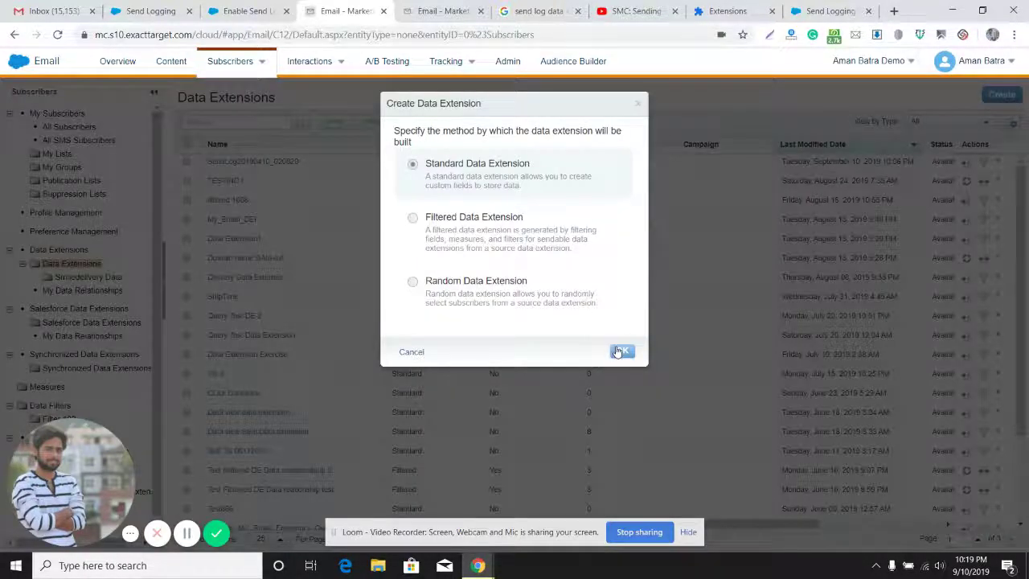
click(617, 351)
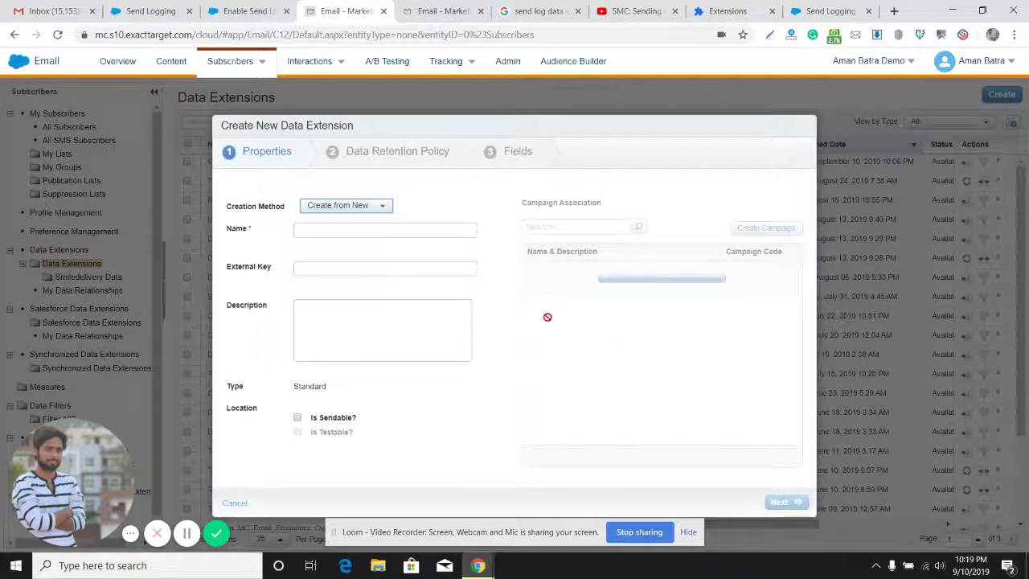
click(312, 207)
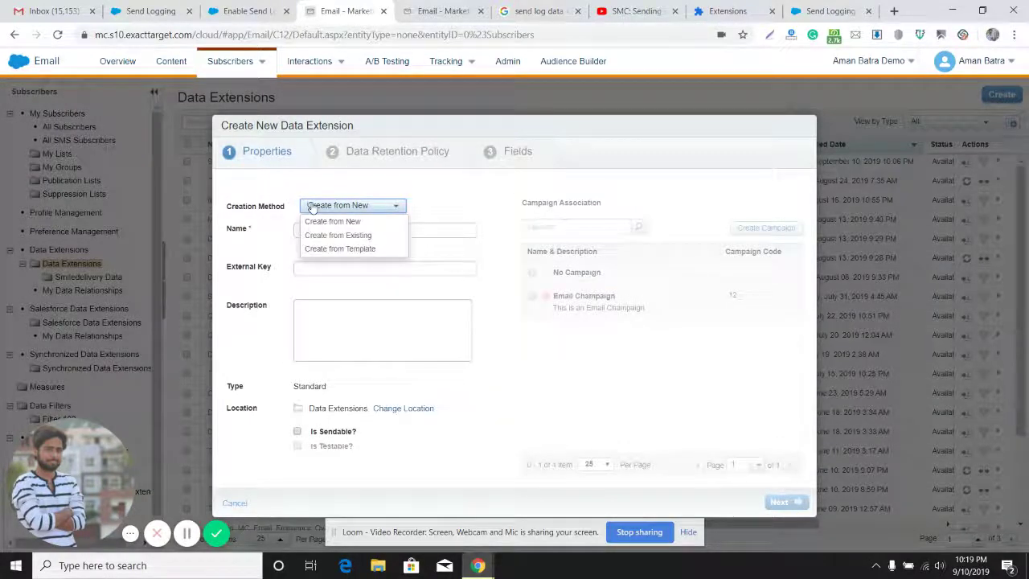
click(350, 250)
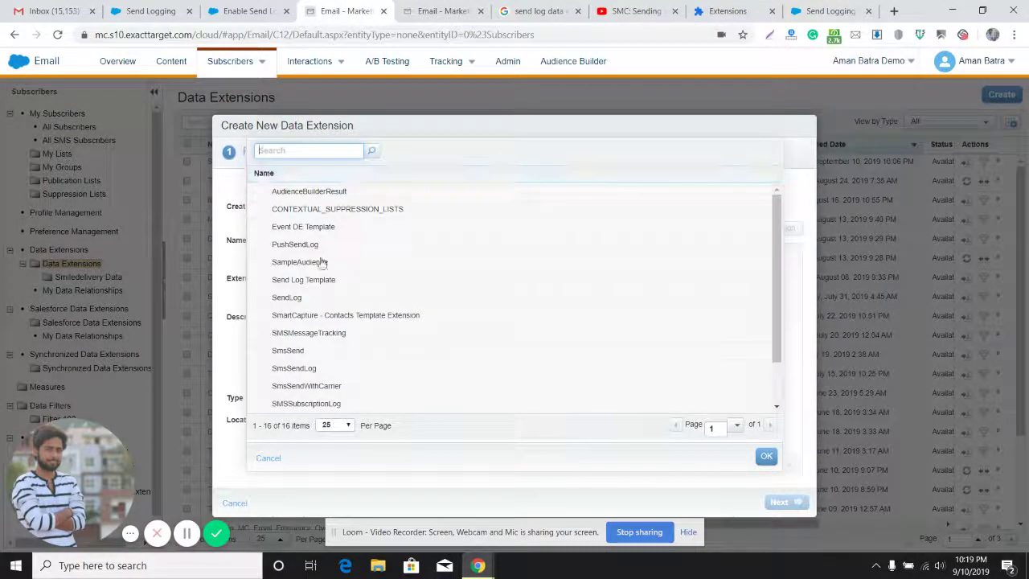
click(291, 299)
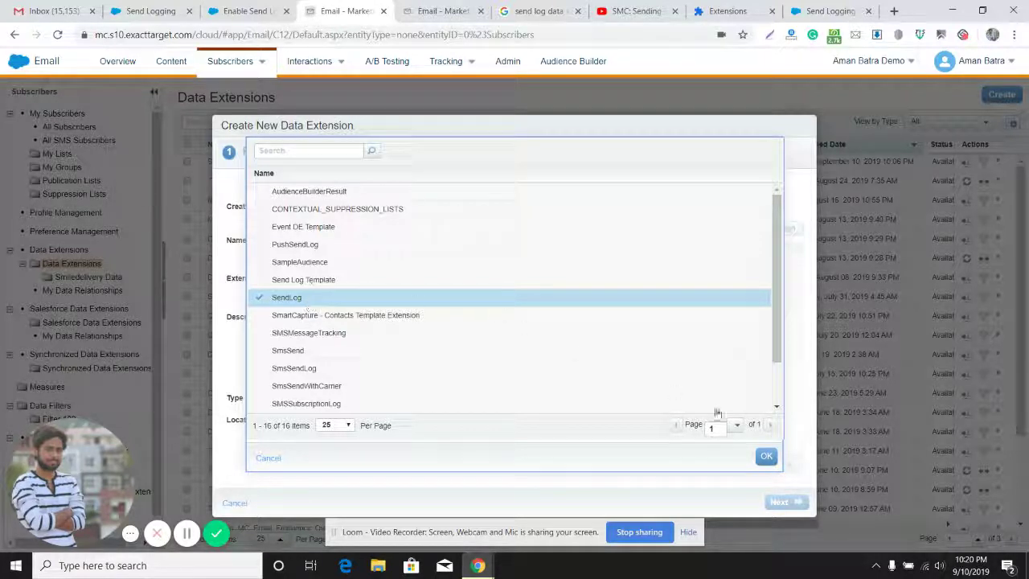
click(764, 455)
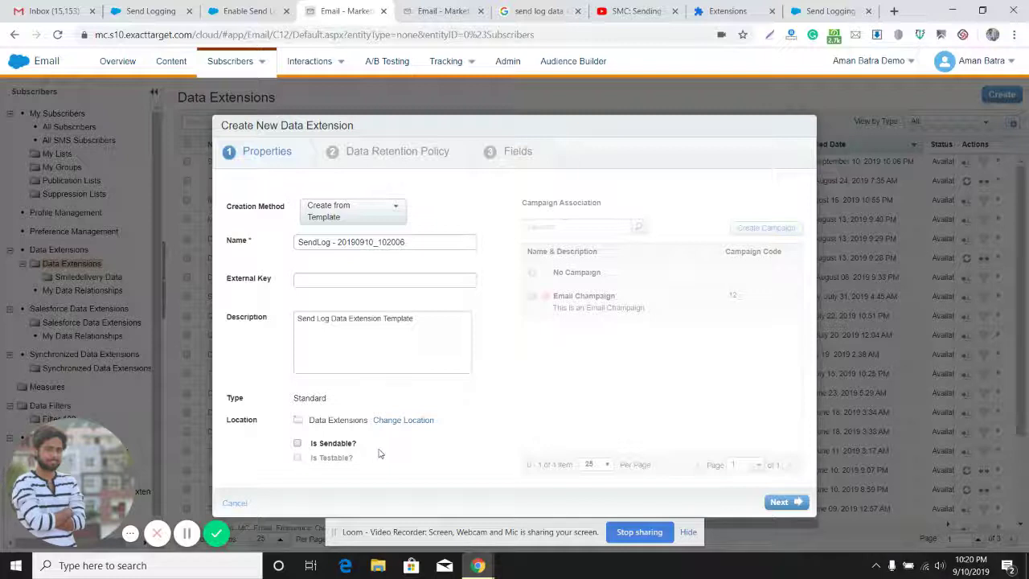
Step through to the fields step, back out to Properties, and cancel the new data extension.
click(774, 503)
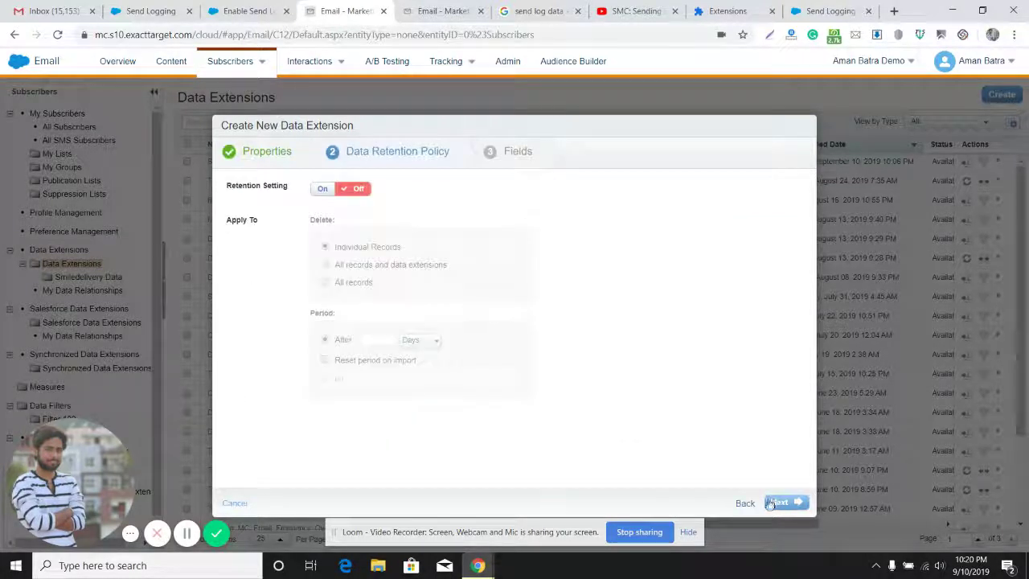
click(777, 501)
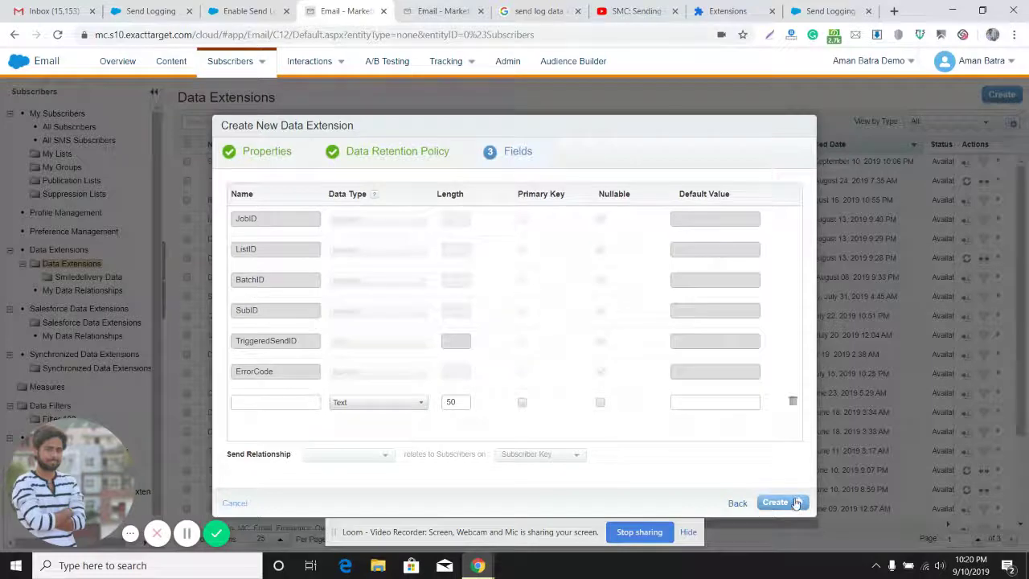
click(736, 502)
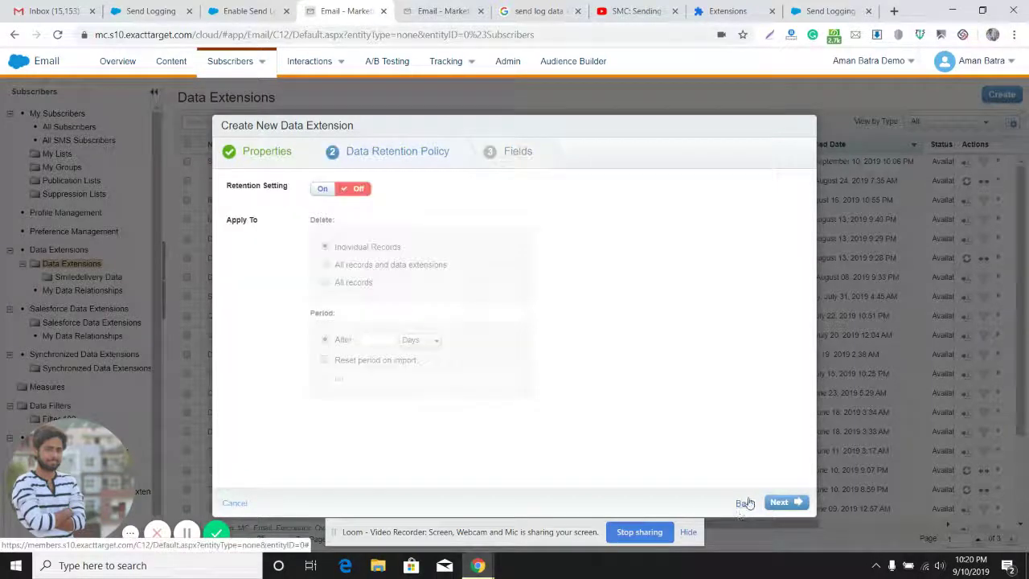
click(744, 503)
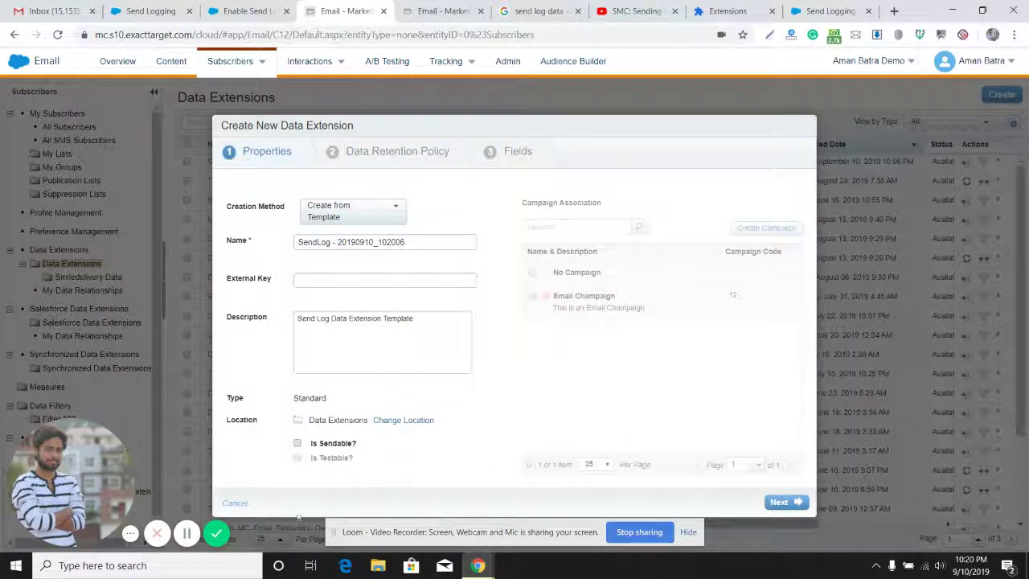
click(235, 503)
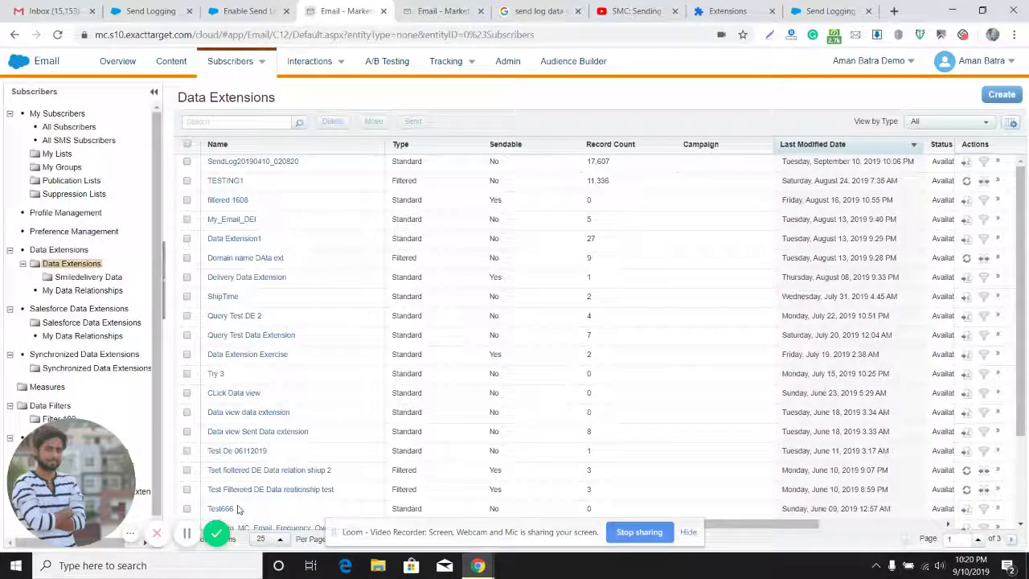
click(272, 163)
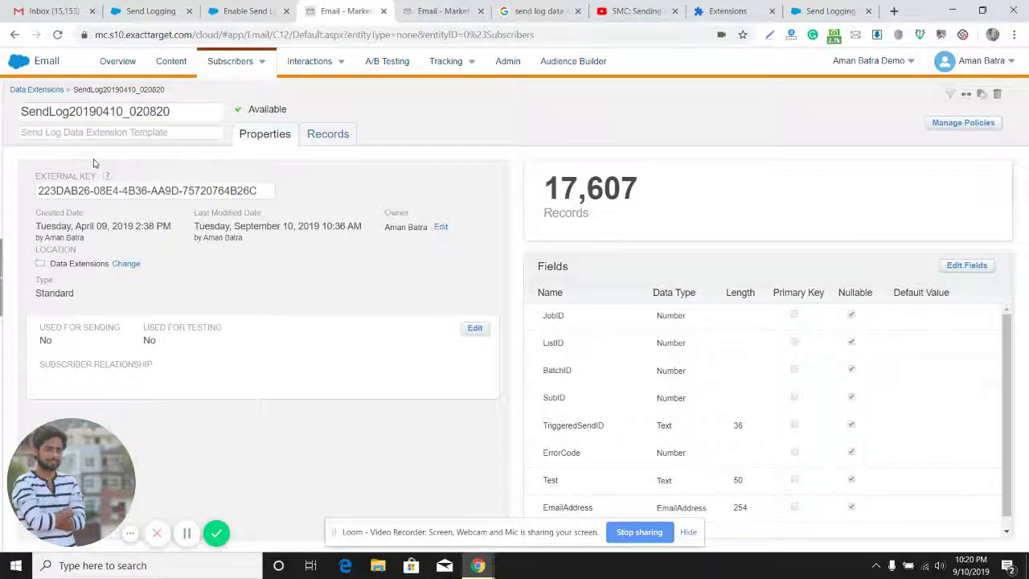
click(32, 89)
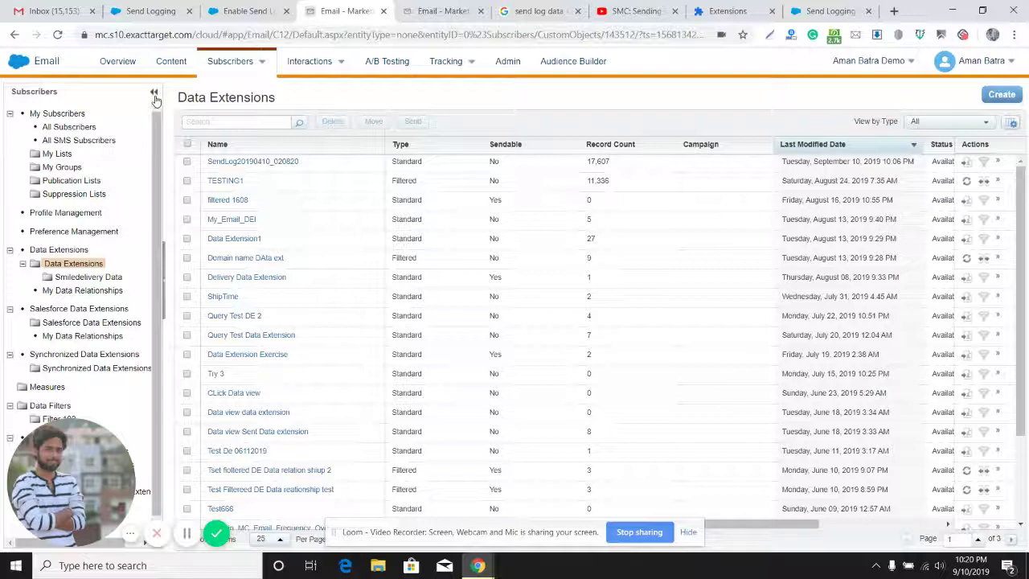
Show the User-Initiated Emails list from the Interactions menu.
mouse_move(242, 65)
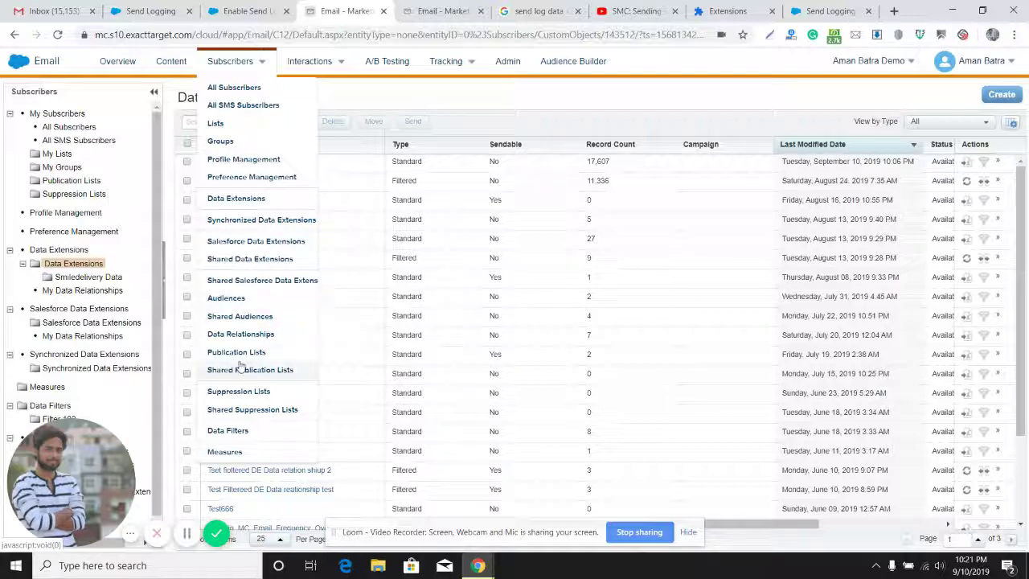
mouse_move(310, 62)
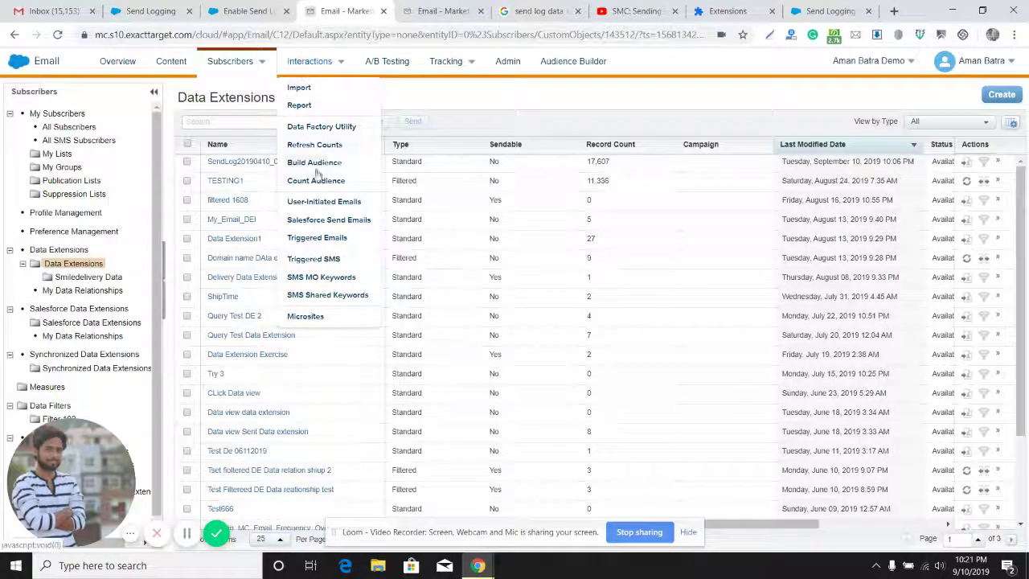
click(318, 202)
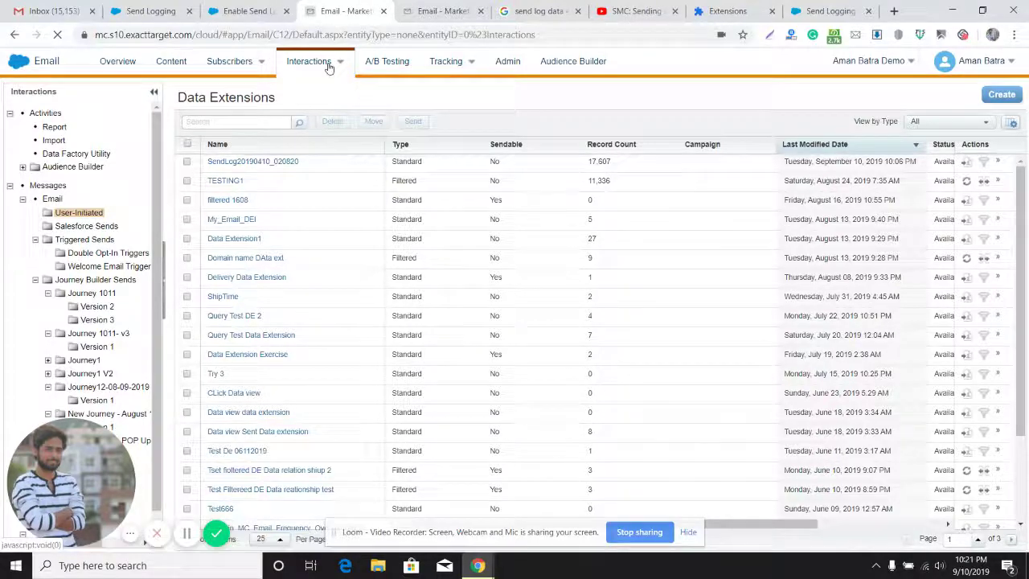
mouse_move(328, 66)
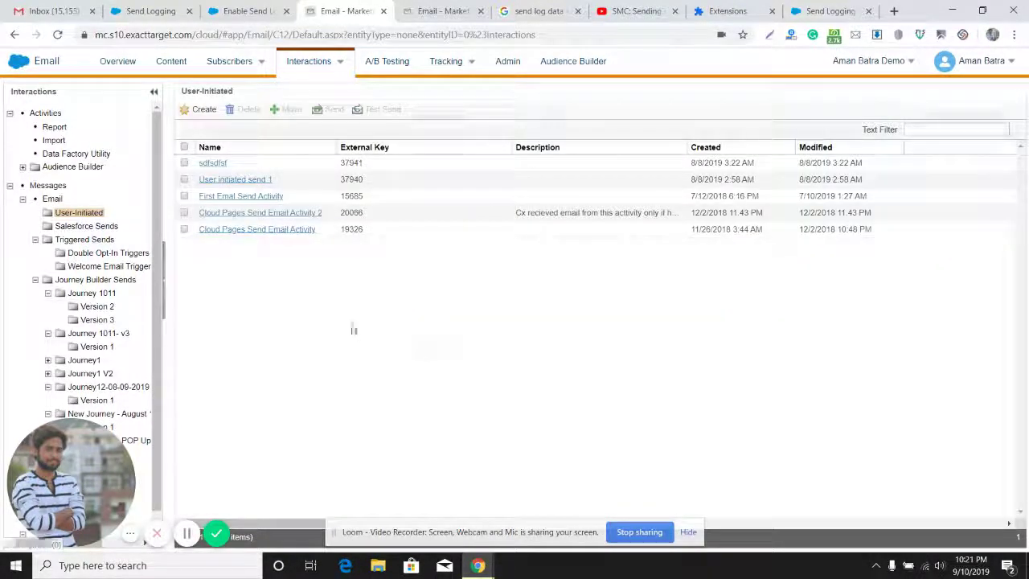
click(203, 112)
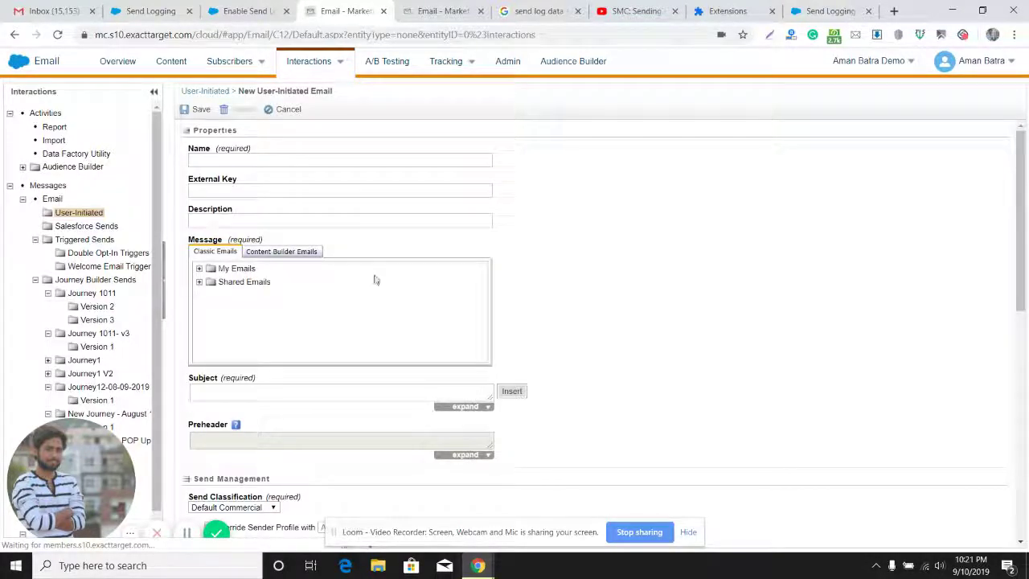
scroll(629, 238, down, 3)
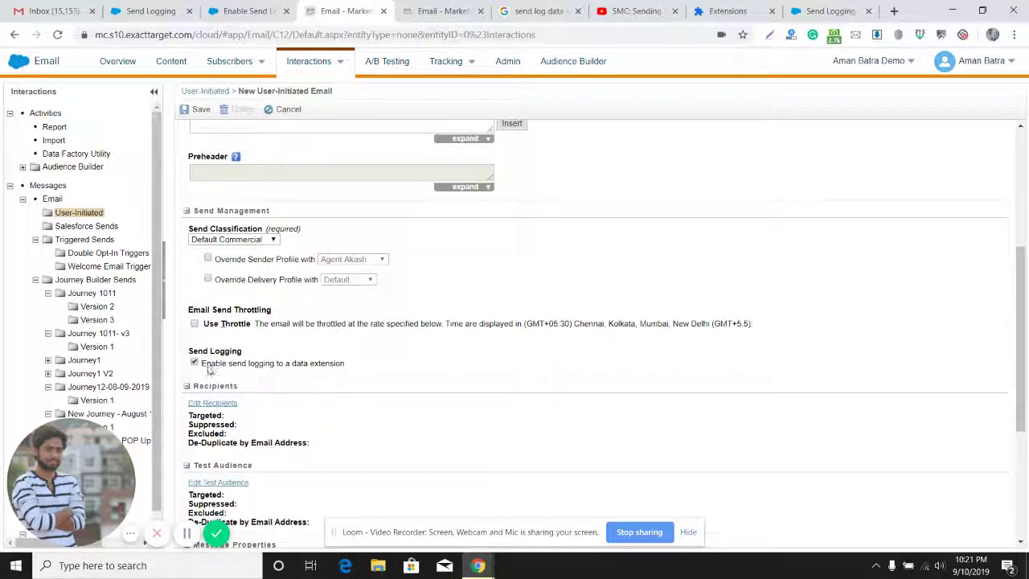
drag(204, 366, 339, 370)
double_click(338, 368)
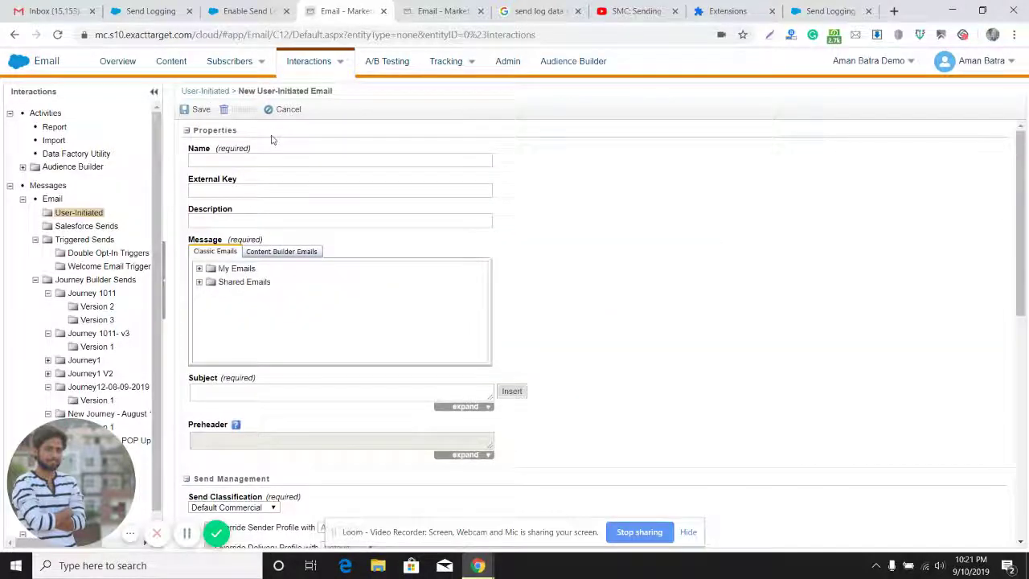
click(288, 111)
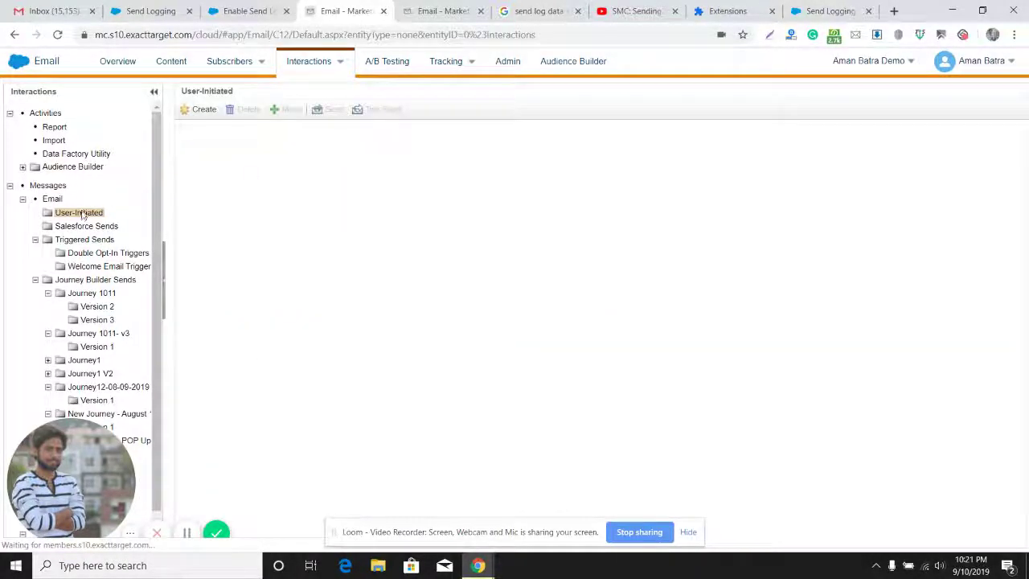
click(438, 11)
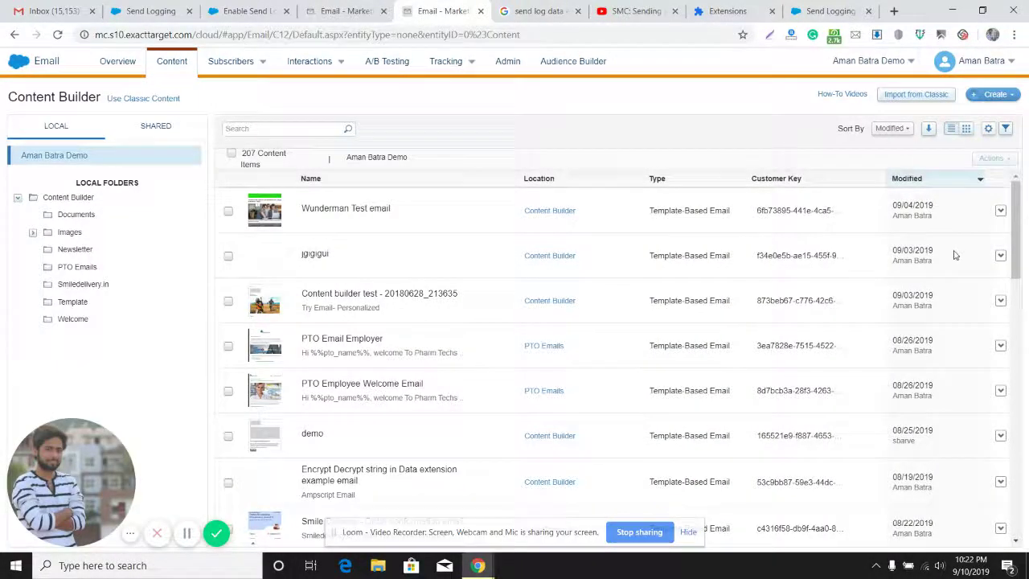
Start sending the Wunderman Test email with the subject 'fd'.
click(999, 209)
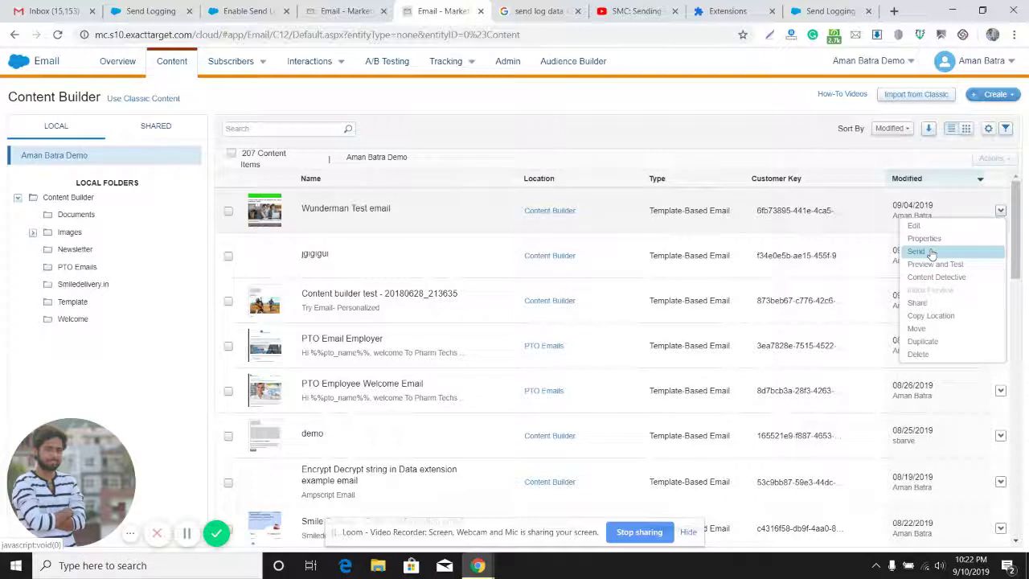
click(931, 252)
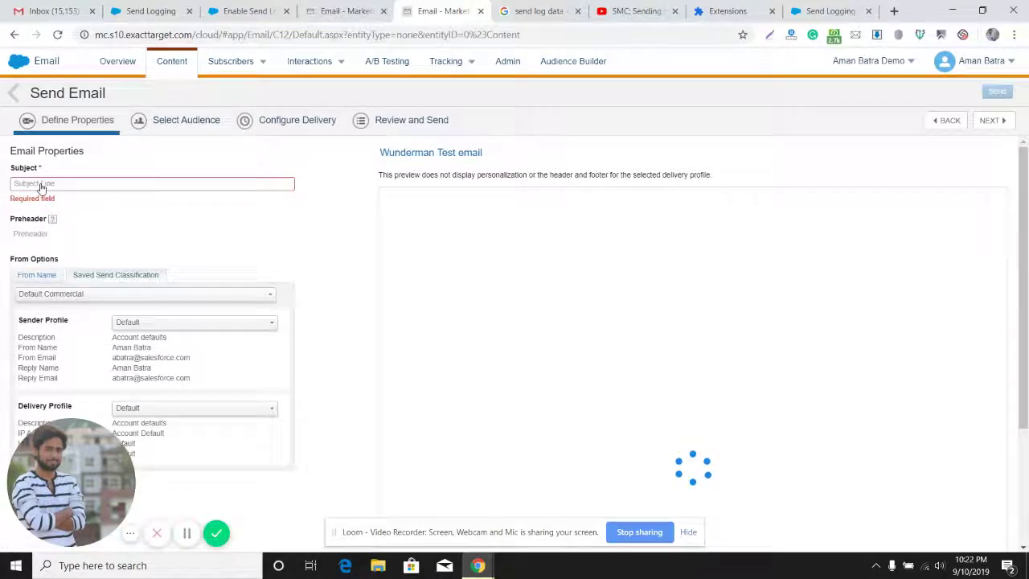
double_click(42, 187)
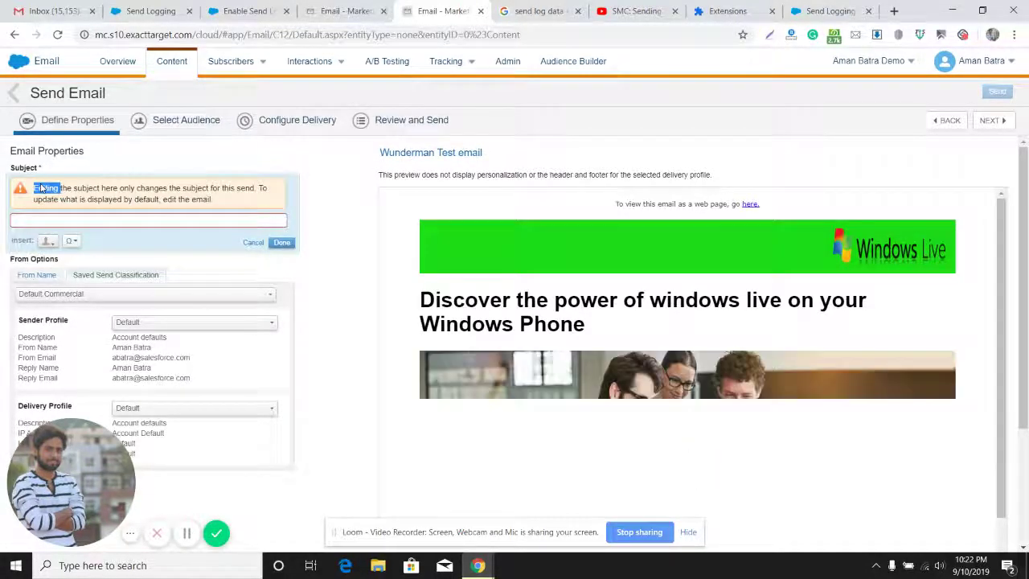
click(64, 222)
text(fd)
click(280, 242)
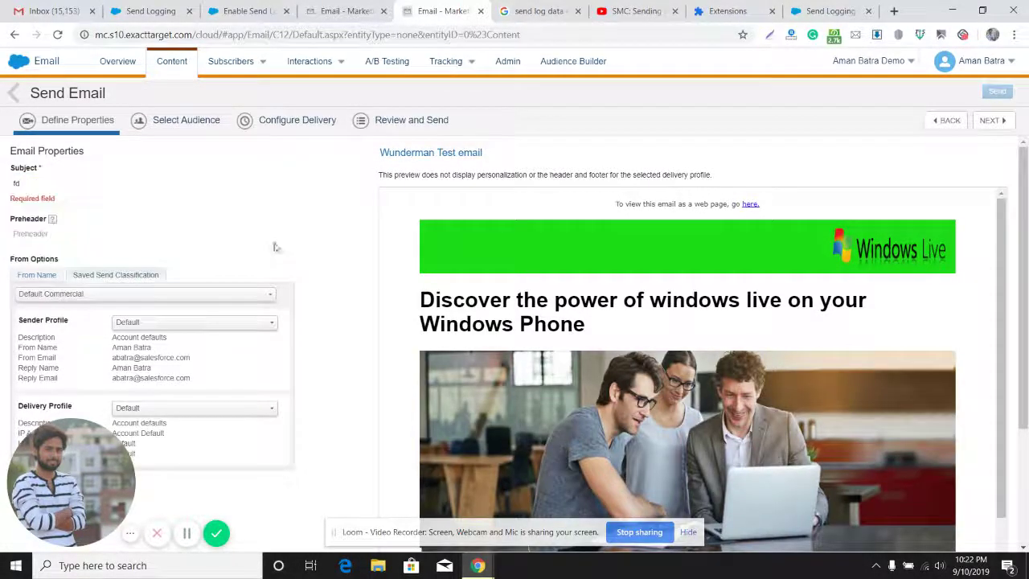
Target All Subscribers, confirm Retain Send Log Data in delivery settings, then return to the content list.
click(192, 124)
click(158, 164)
click(268, 126)
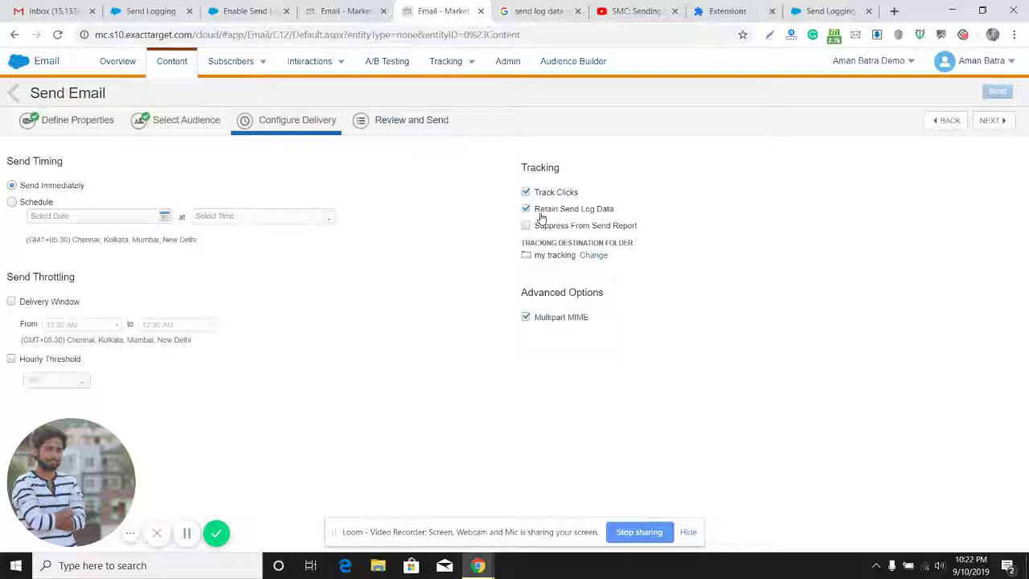
click(13, 94)
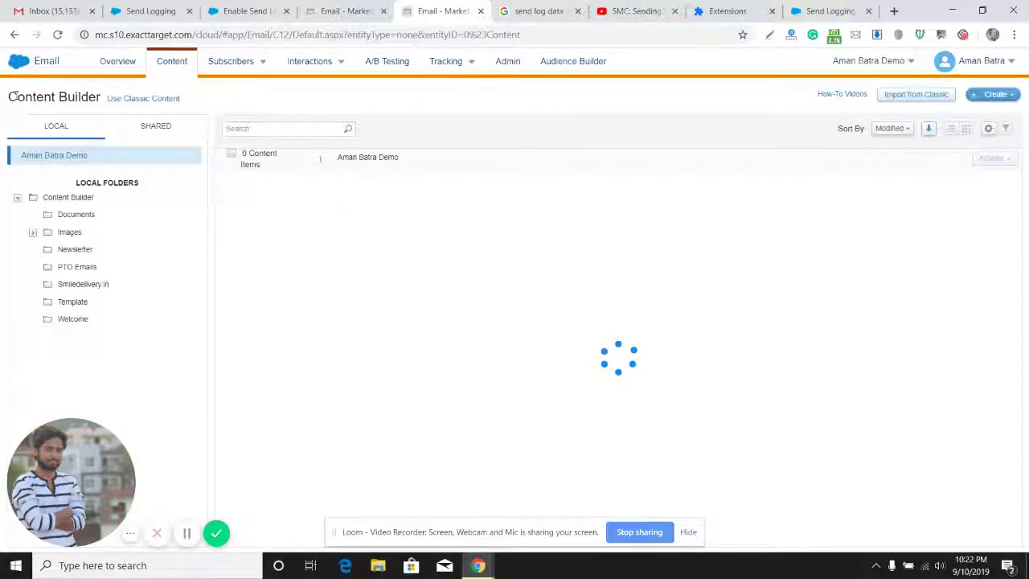